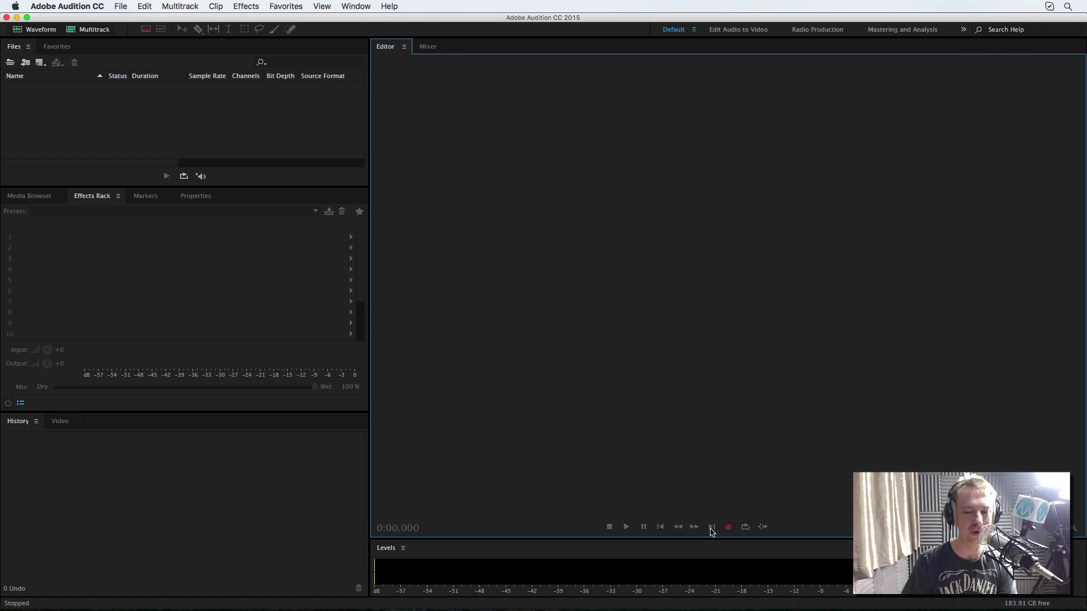
# - Create the 44100 Hz stereo file Untitled 4 and record about ten seconds of speech
pyautogui.click(728, 527)
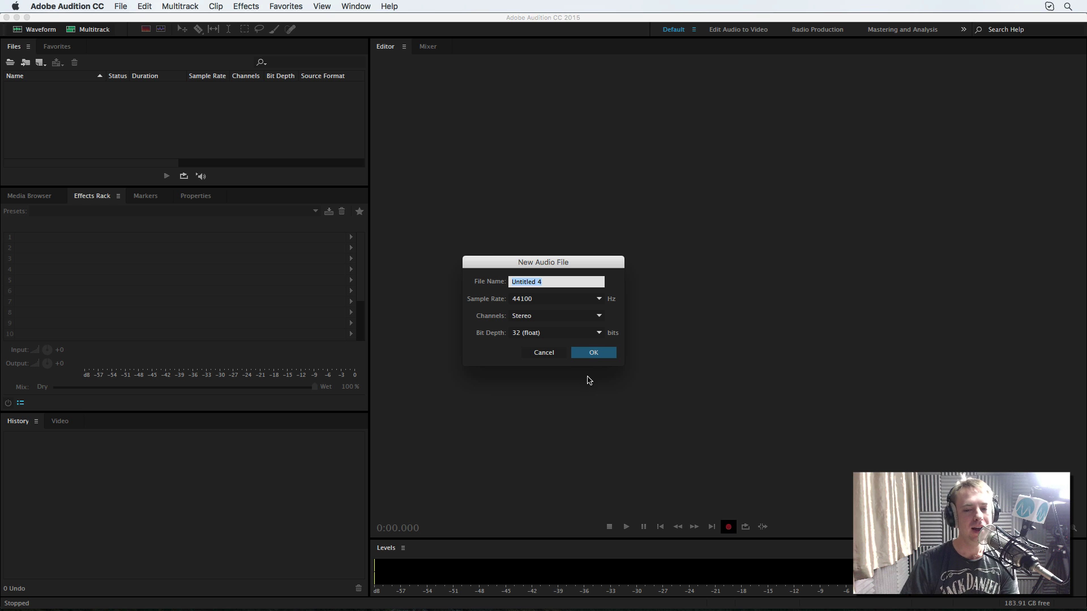
pyautogui.click(588, 353)
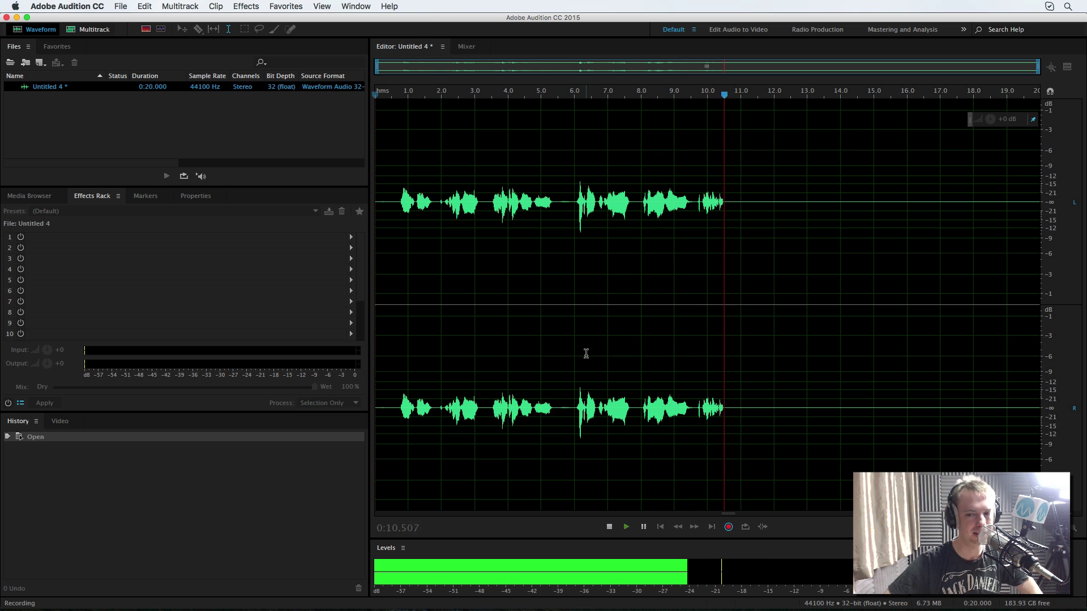
# - Stop recording and audition candidate pauses at about 1.3–1.75 s and 2.6–3.35 s
pyautogui.press('space')
pyautogui.click(458, 251)
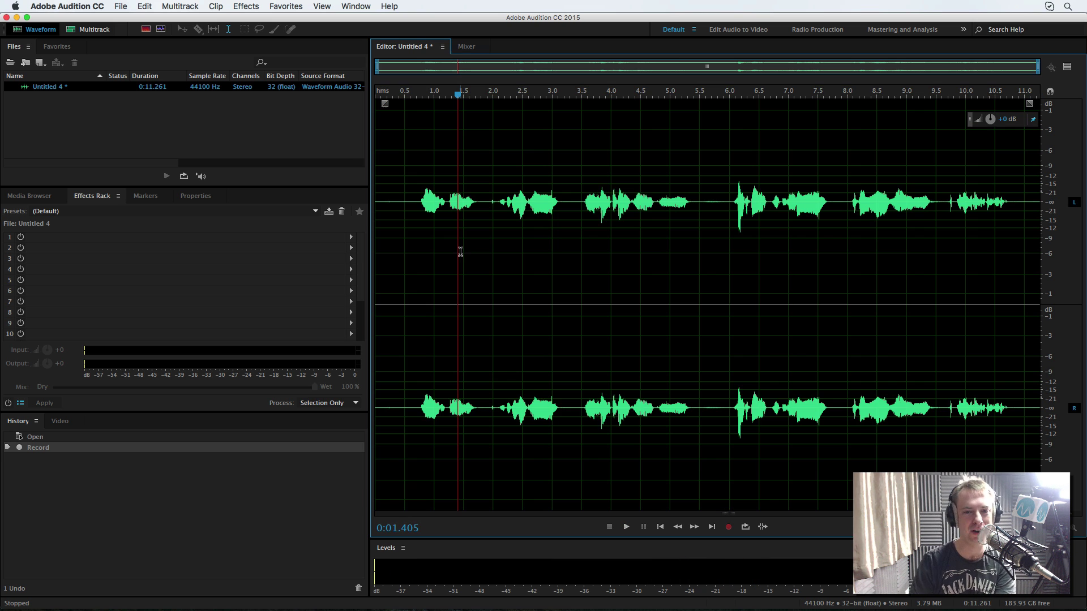
pyautogui.scroll(5, 444, 252)
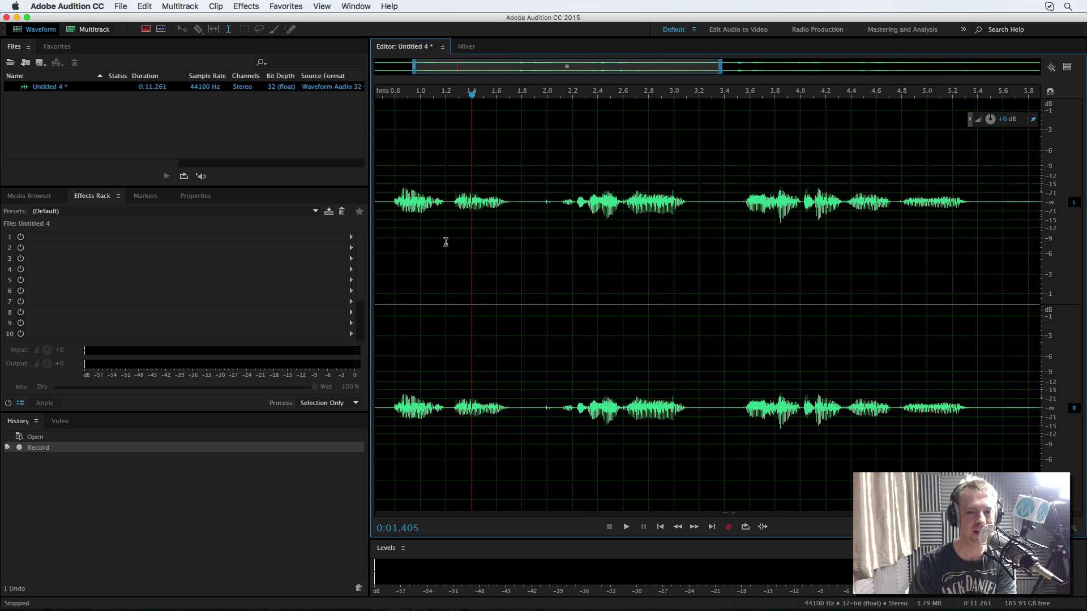
pyautogui.moveTo(457, 249); pyautogui.dragTo(542, 238)
pyautogui.press('space')
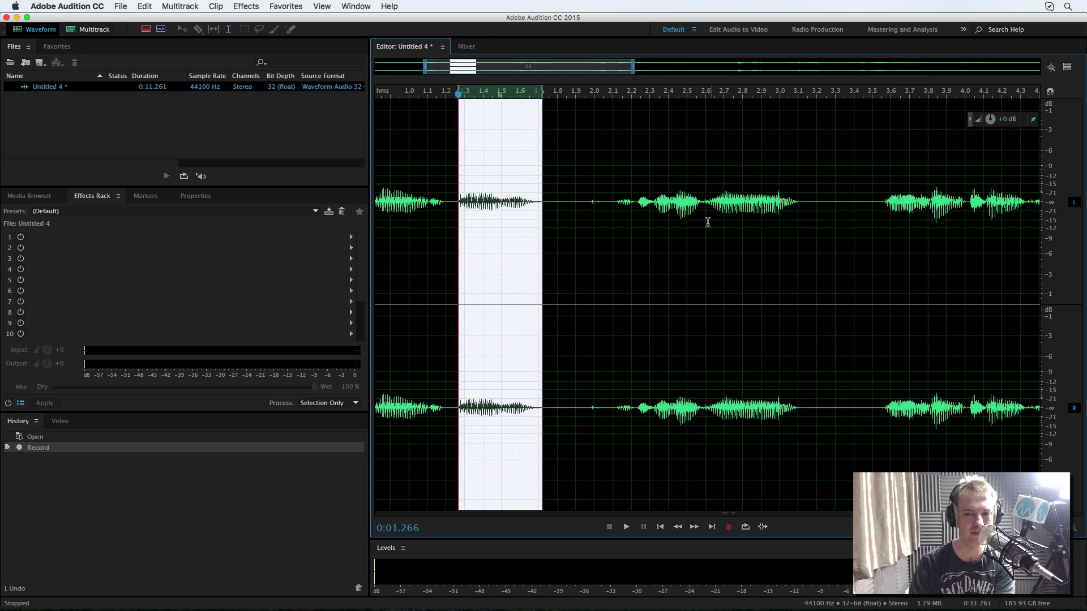
pyautogui.moveTo(706, 221); pyautogui.dragTo(842, 226)
pyautogui.press('space')
# - Delete the pause starting near 1.24 s and the short bit around 1.37–1.55 s, reviewing each cut
pyautogui.moveTo(453, 223); pyautogui.dragTo(545, 215)
pyautogui.press('Delete')
pyautogui.hscroll(-5, 470, 224)
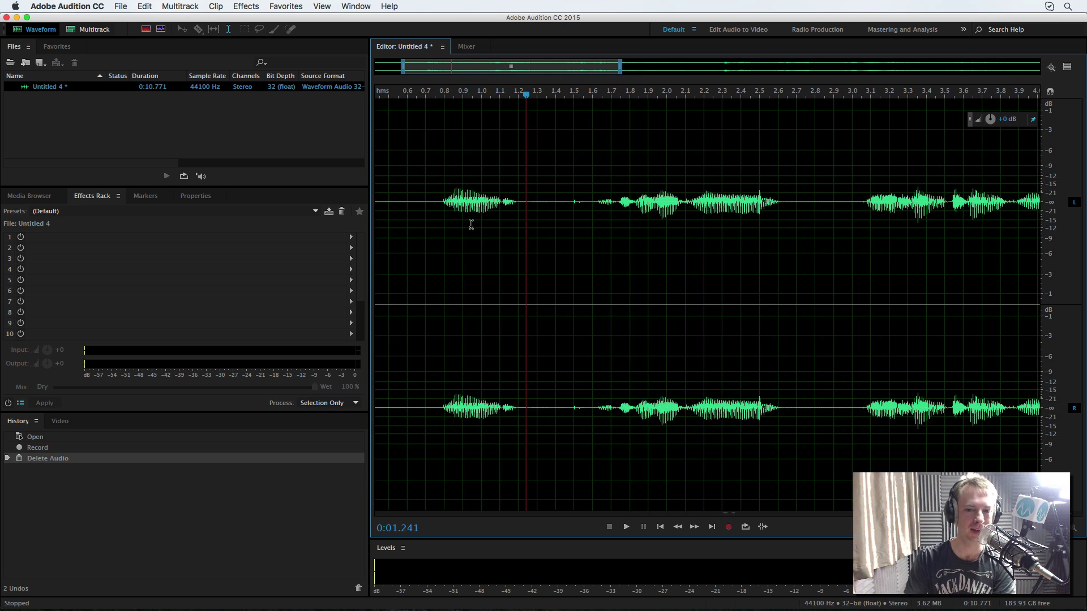
pyautogui.press('space')
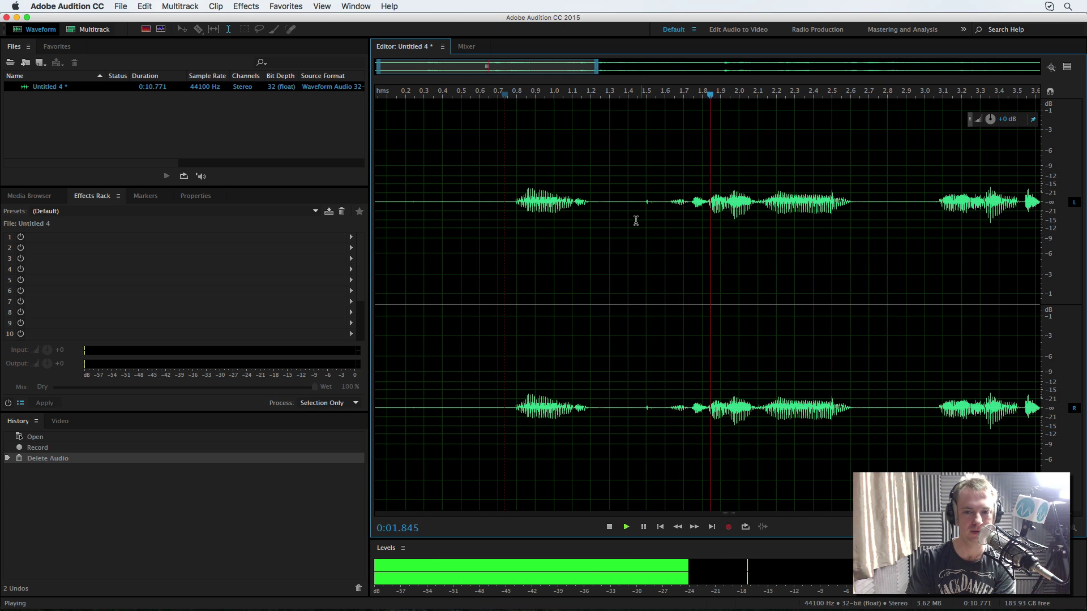
pyautogui.press('space')
pyautogui.moveTo(621, 223); pyautogui.dragTo(654, 221)
pyautogui.press('Delete')
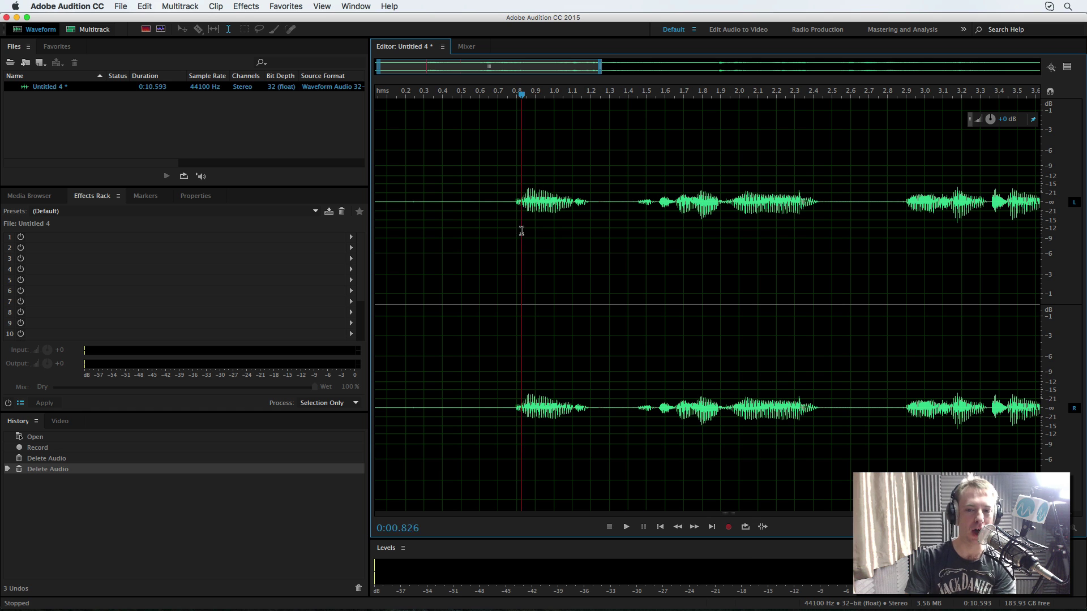
pyautogui.press('space')
# - Delete the unwanted filler stretch and replay from 1.5 s to check the join
pyautogui.press('space')
pyautogui.moveTo(720, 216); pyautogui.dragTo(860, 218)
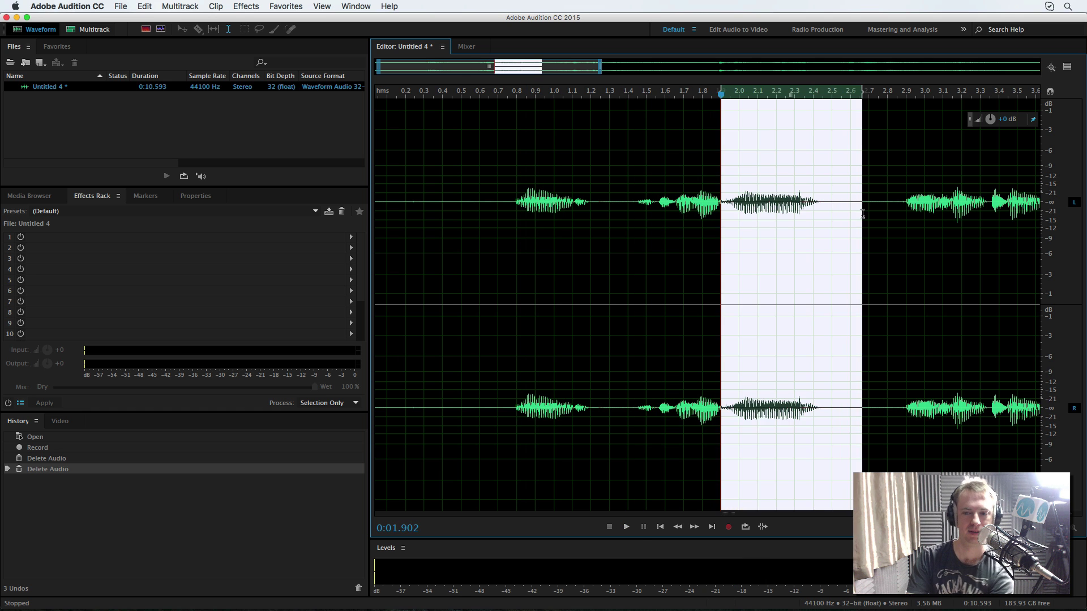
pyautogui.press('Delete')
pyautogui.click(653, 219)
pyautogui.press('space')
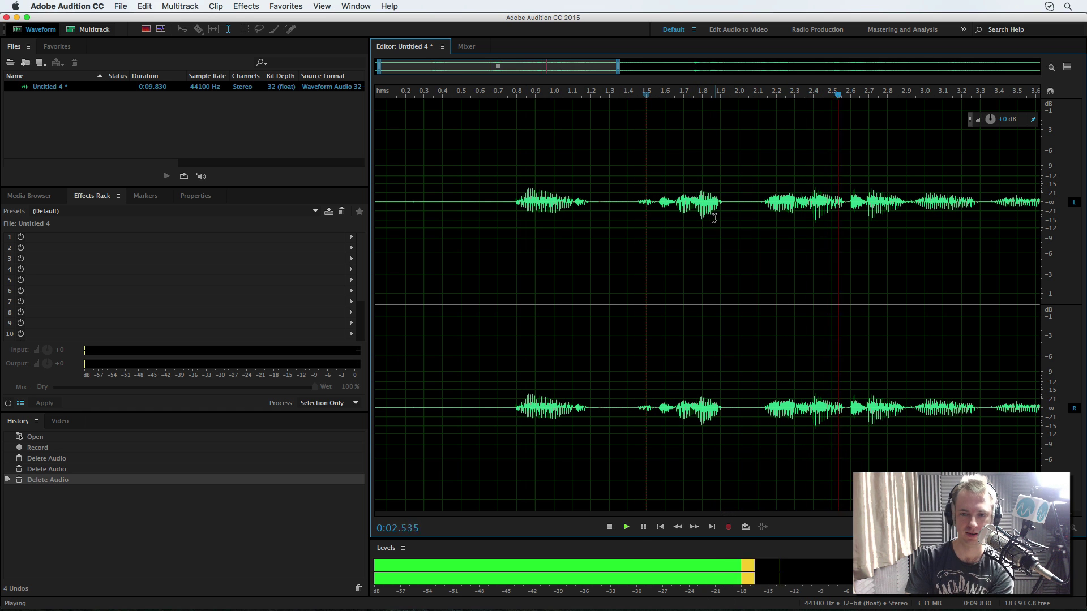
pyautogui.press('space')
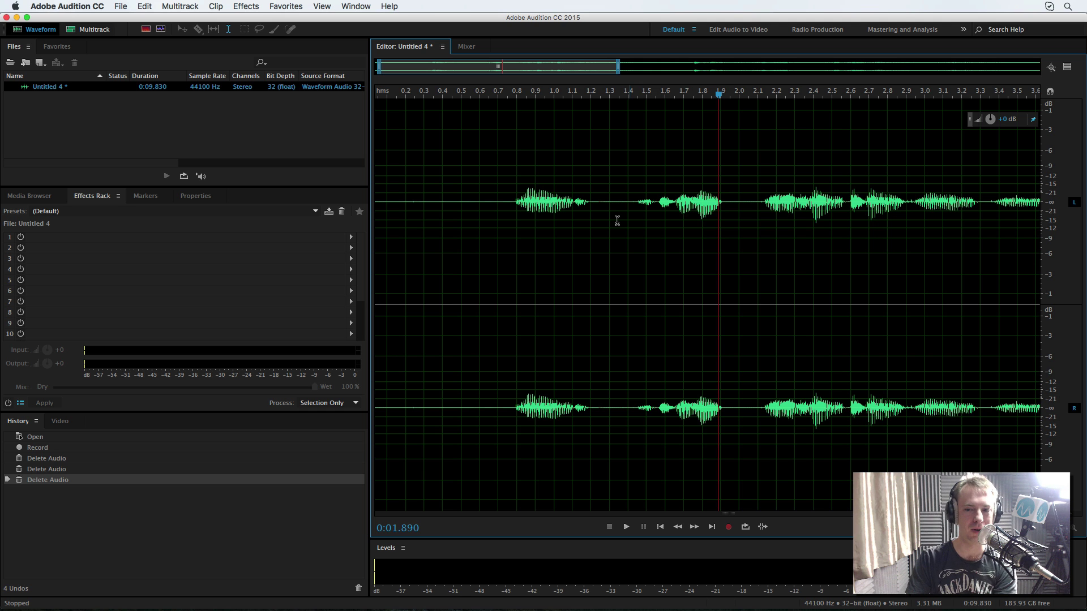
pyautogui.press('space')
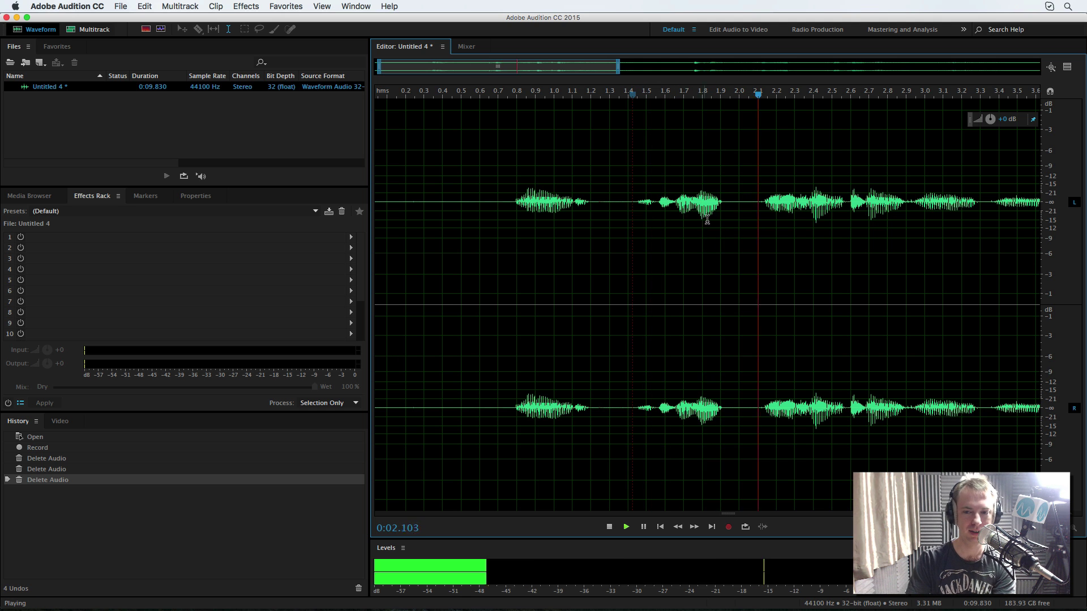
pyautogui.press('space')
# - Delete the pause from 1.89 to 2.13 s and play back the edit
pyautogui.scroll(4, 747, 218)
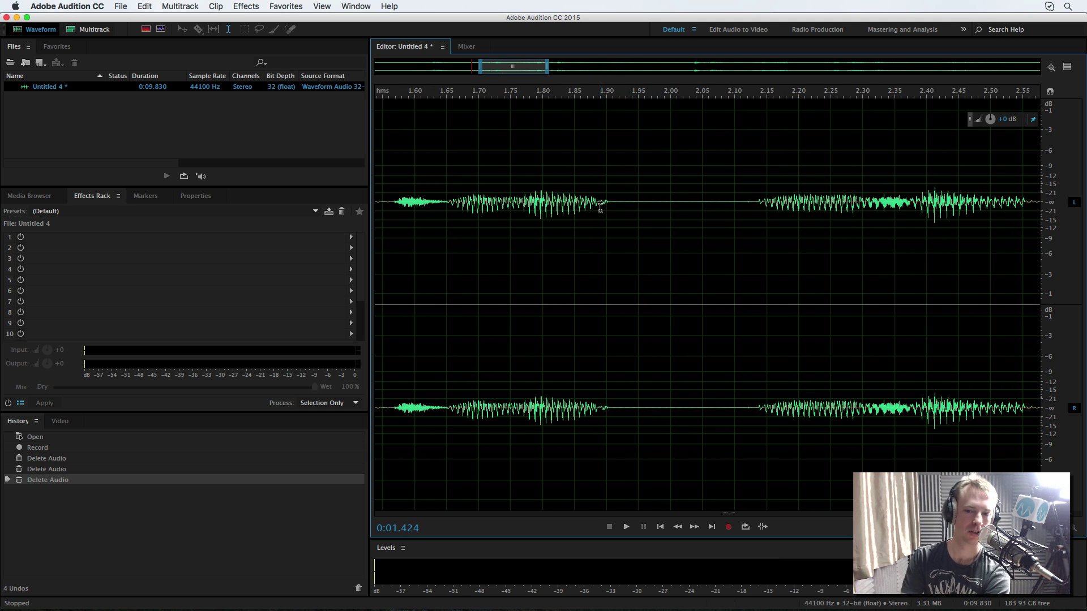
pyautogui.moveTo(600, 208); pyautogui.dragTo(754, 211)
pyautogui.press('Delete')
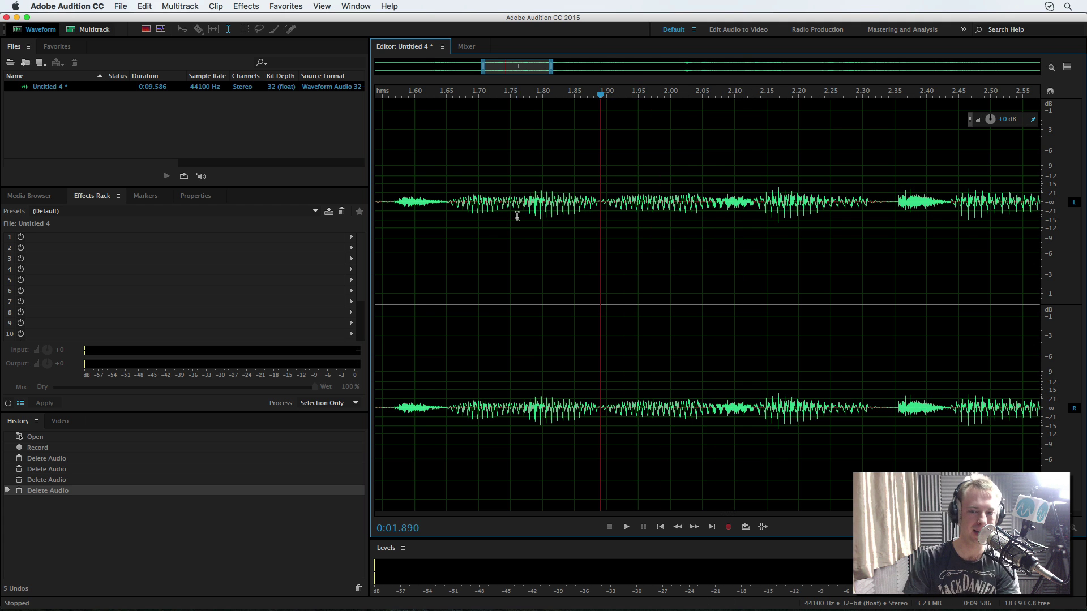
pyautogui.scroll(-5, 516, 215)
pyautogui.press('space')
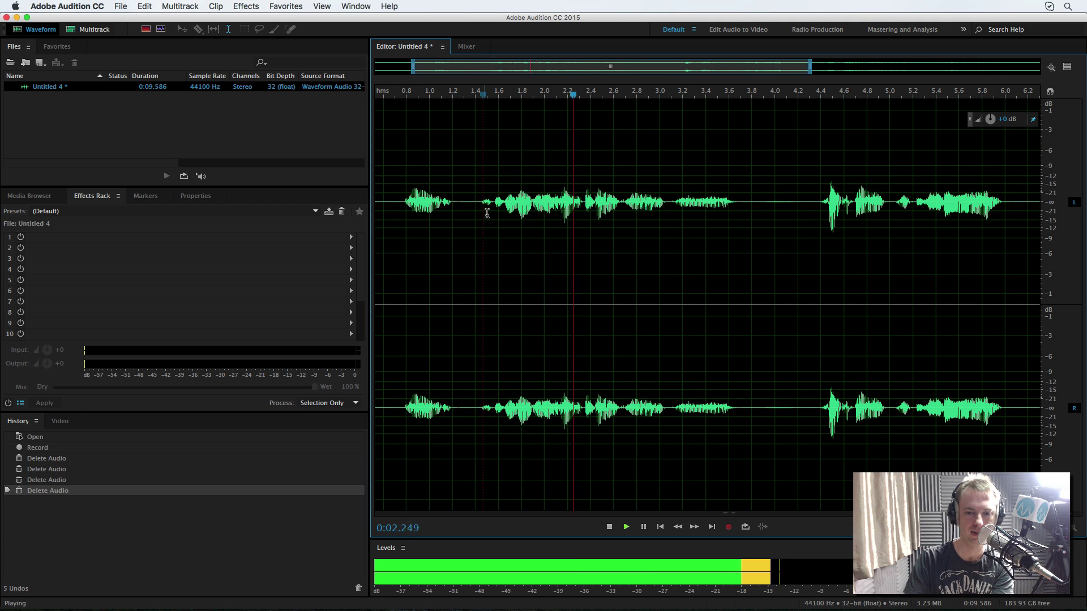
pyautogui.press('space')
# - Undo that cut, redo it with the selection starting at 1.905 s, and review from 1.811 s
pyautogui.press('super+z')
pyautogui.scroll(5, 588, 214)
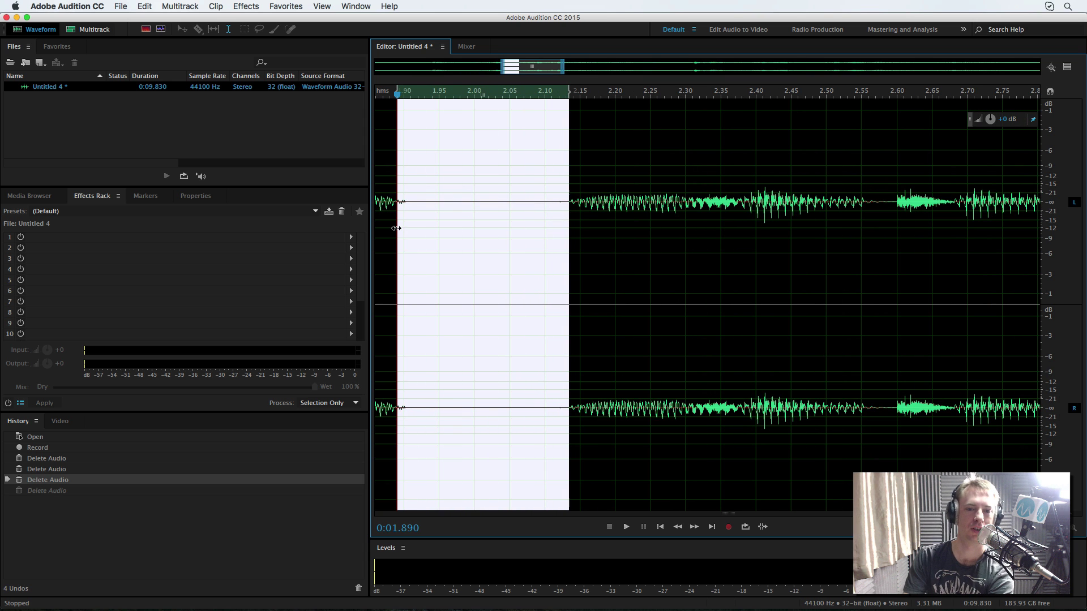
pyautogui.moveTo(396, 228); pyautogui.dragTo(407, 225)
pyautogui.press('Delete')
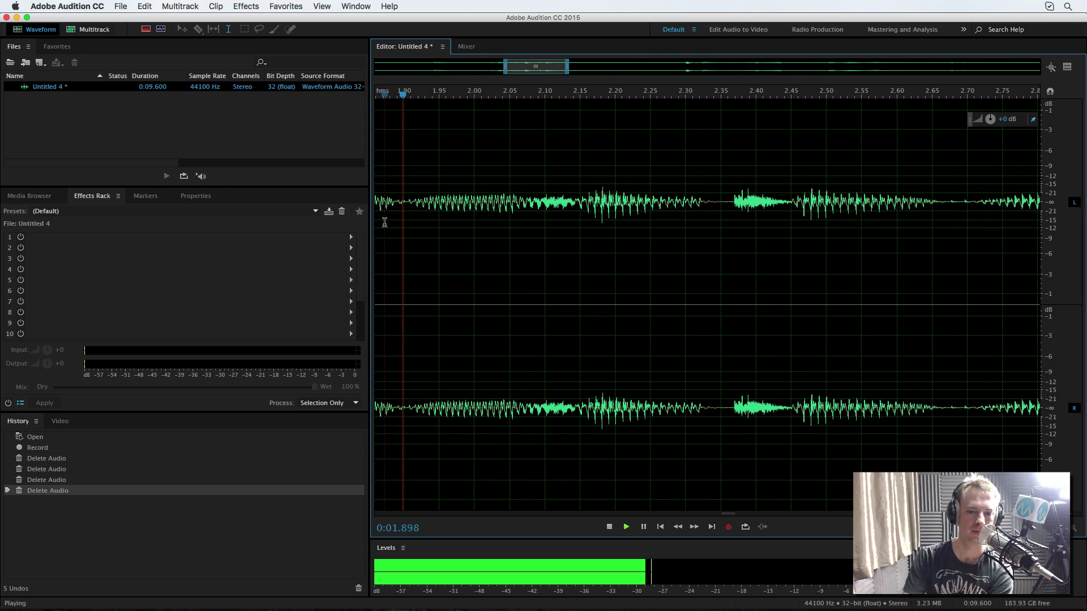
pyautogui.click(386, 223)
pyautogui.press('space')
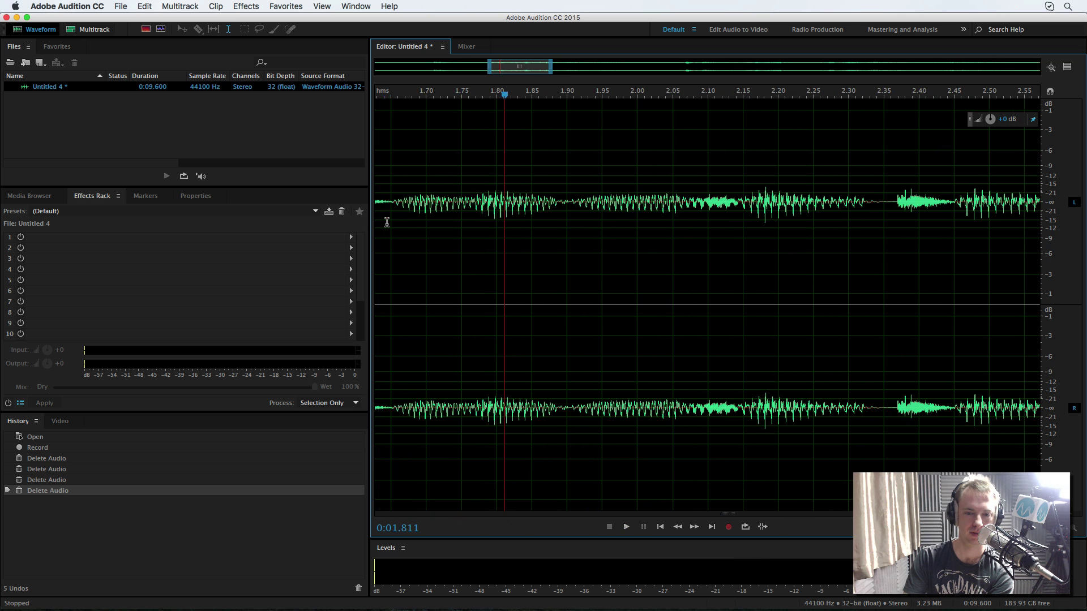
pyautogui.press('space')
# - Undo the deletion again, then delete the restored silent region and check it
pyautogui.moveTo(561, 216); pyautogui.dragTo(570, 217)
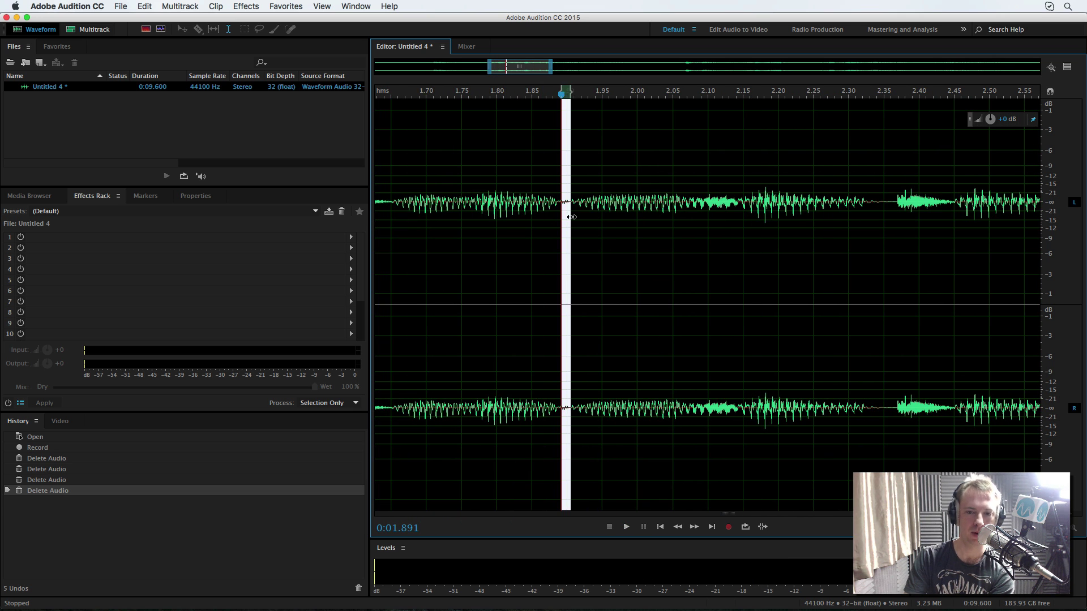
pyautogui.press('super+z')
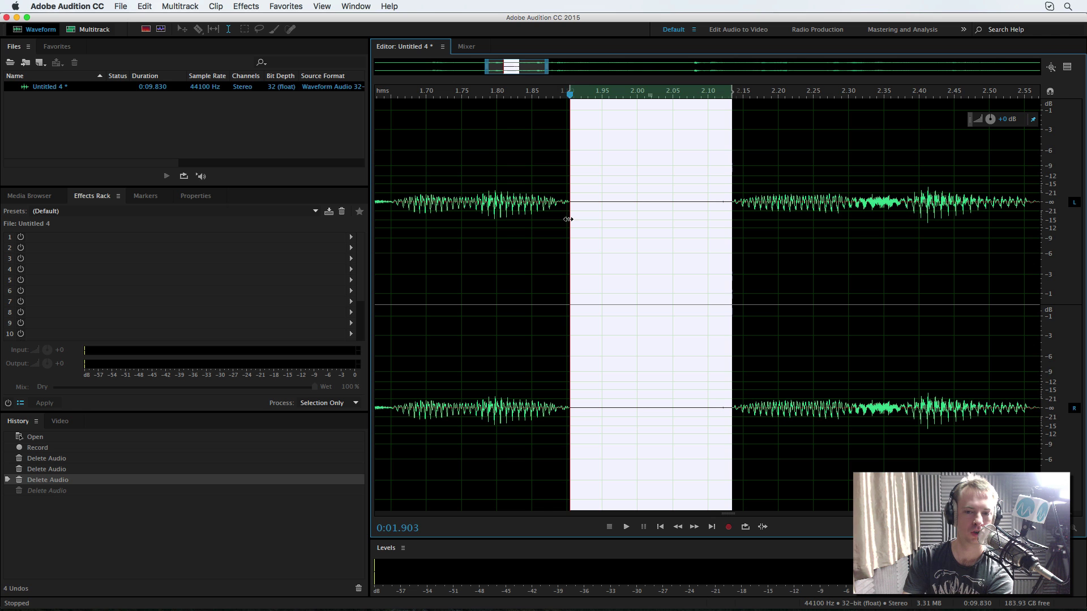
pyautogui.press('Delete')
pyautogui.press('space')
pyautogui.press('space')
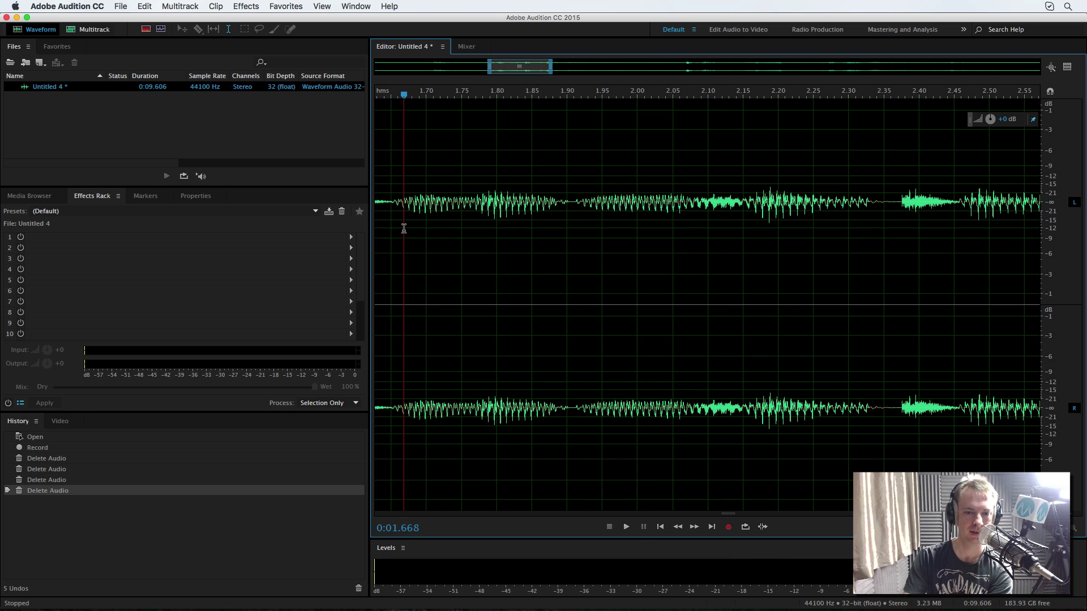
pyautogui.scroll(-5, 403, 228)
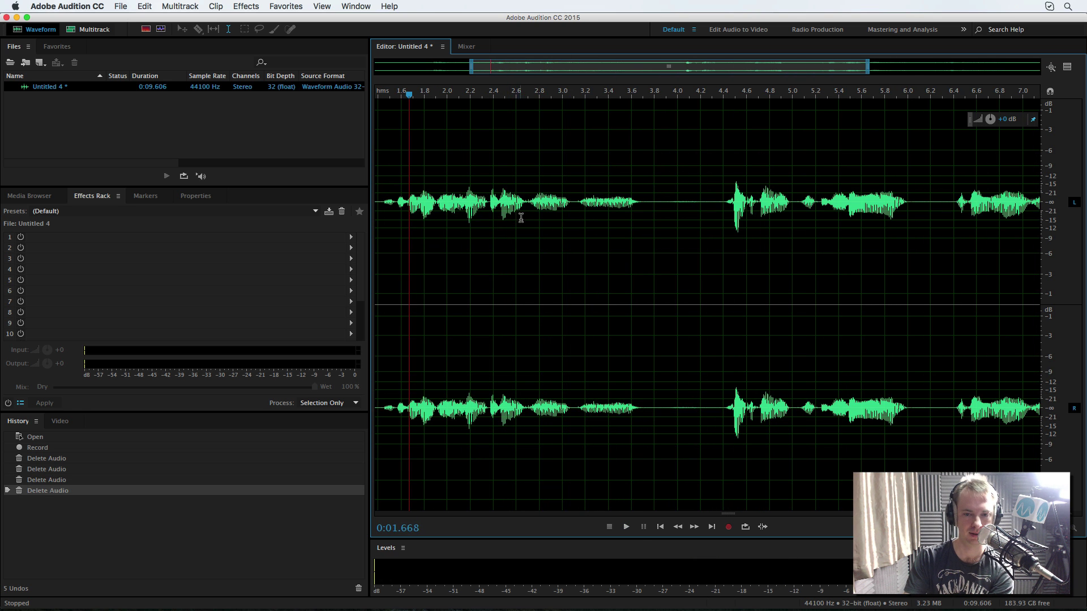
# - Delete the long pause from 2.7 to 3.8 s and replay the trimmed passage
pyautogui.moveTo(521, 218); pyautogui.dragTo(697, 218)
pyautogui.press('Delete')
pyautogui.hscroll(-2, 444, 227)
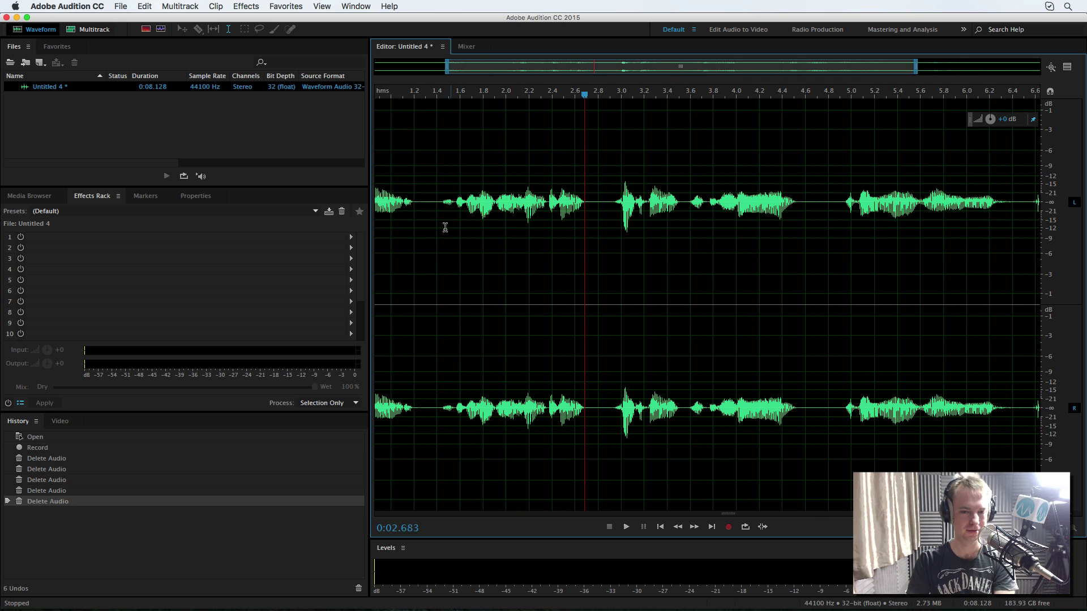
pyautogui.press('space')
pyautogui.scroll(-2, 445, 228)
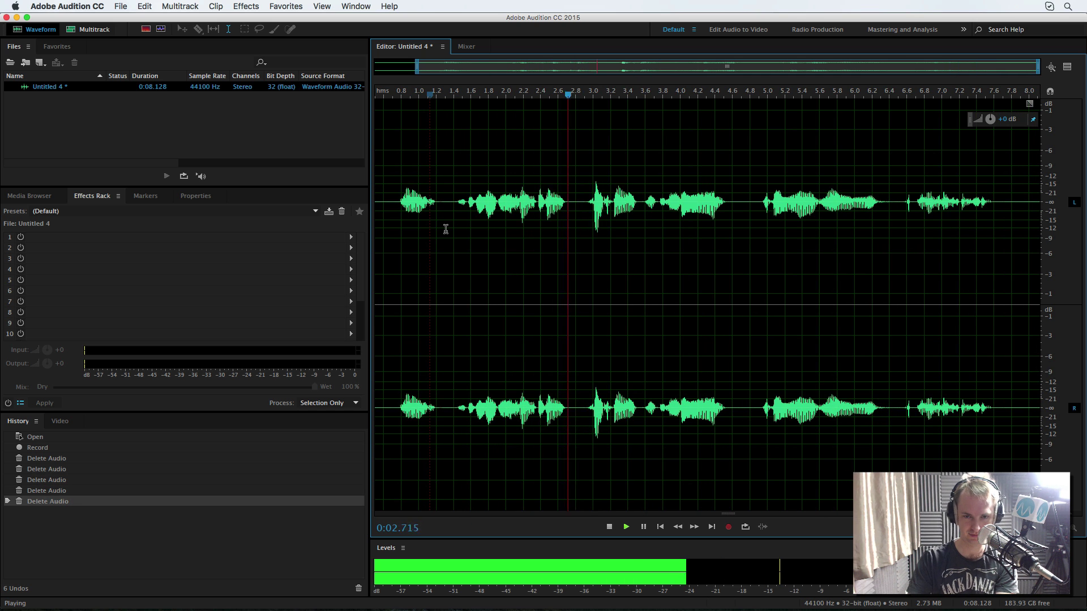
pyautogui.press('space')
pyautogui.press('space')
pyautogui.scroll(3, 541, 227)
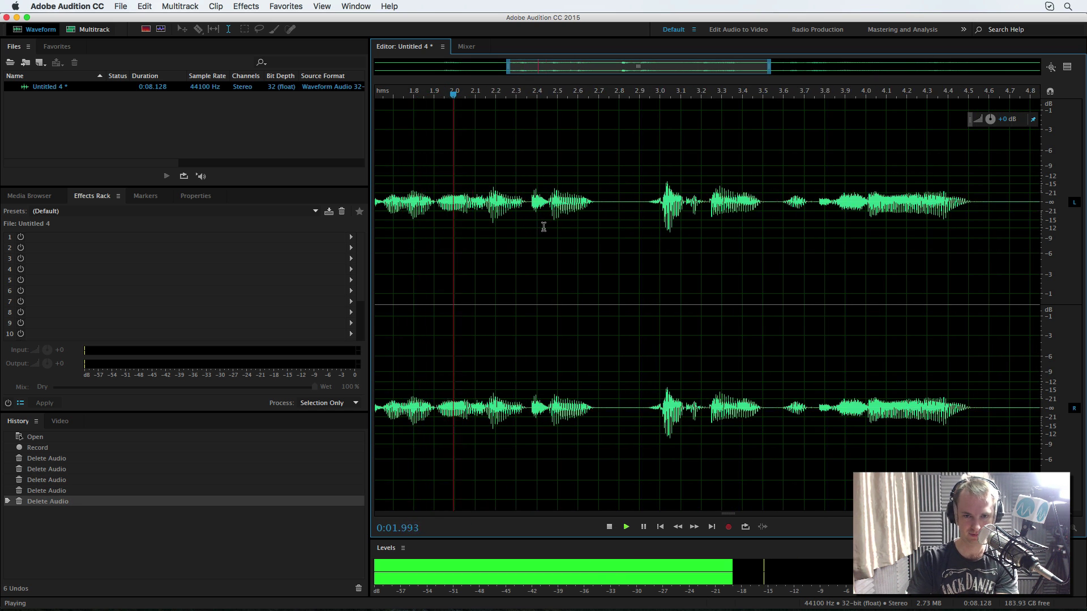
pyautogui.press('space')
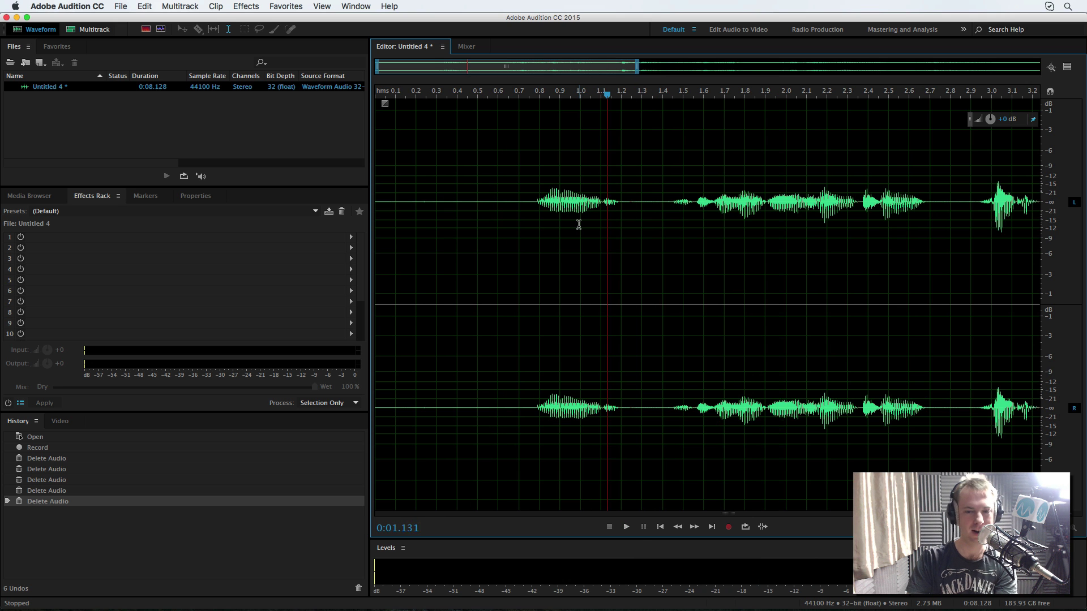
# - Undo that cut and delete it again with the selection extended over the whole pause
pyautogui.press('super+z')
pyautogui.hscroll(5, 653, 224)
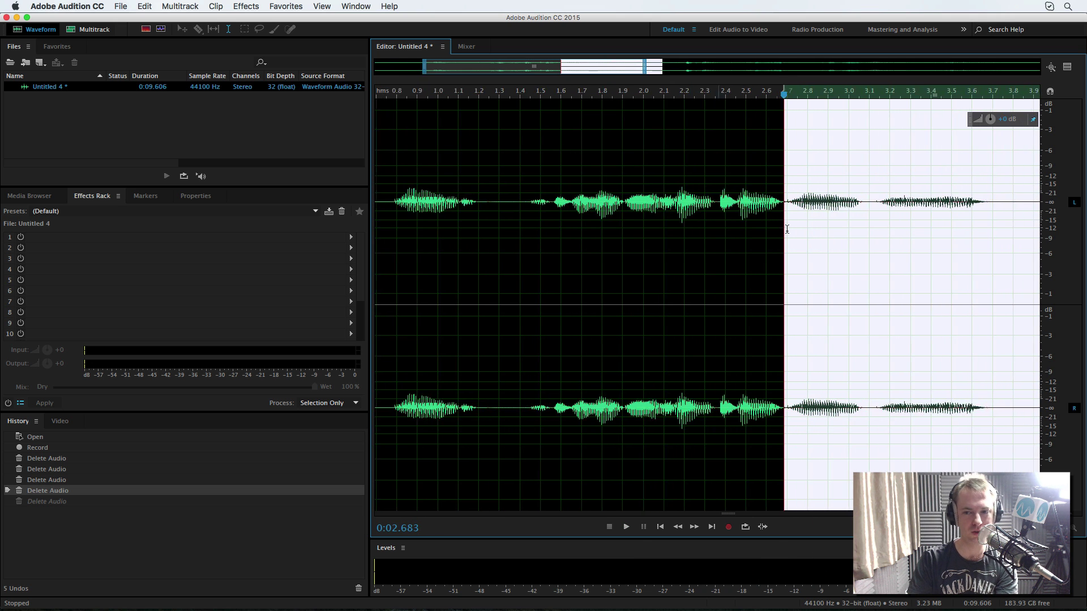
pyautogui.press('space')
pyautogui.press('space')
pyautogui.scroll(3, 784, 228)
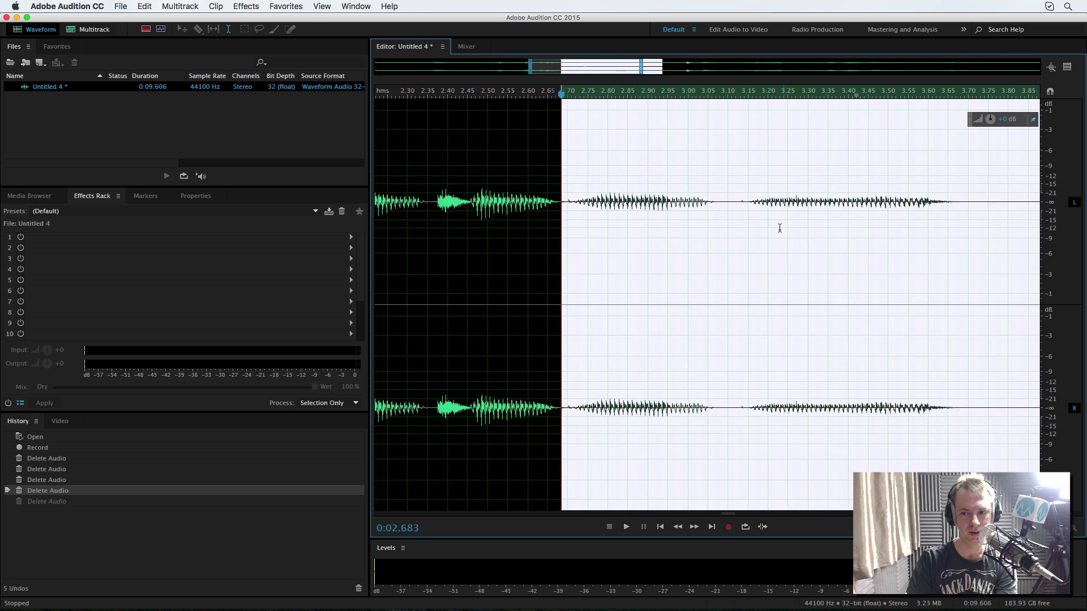
pyautogui.hscroll(5, 779, 228)
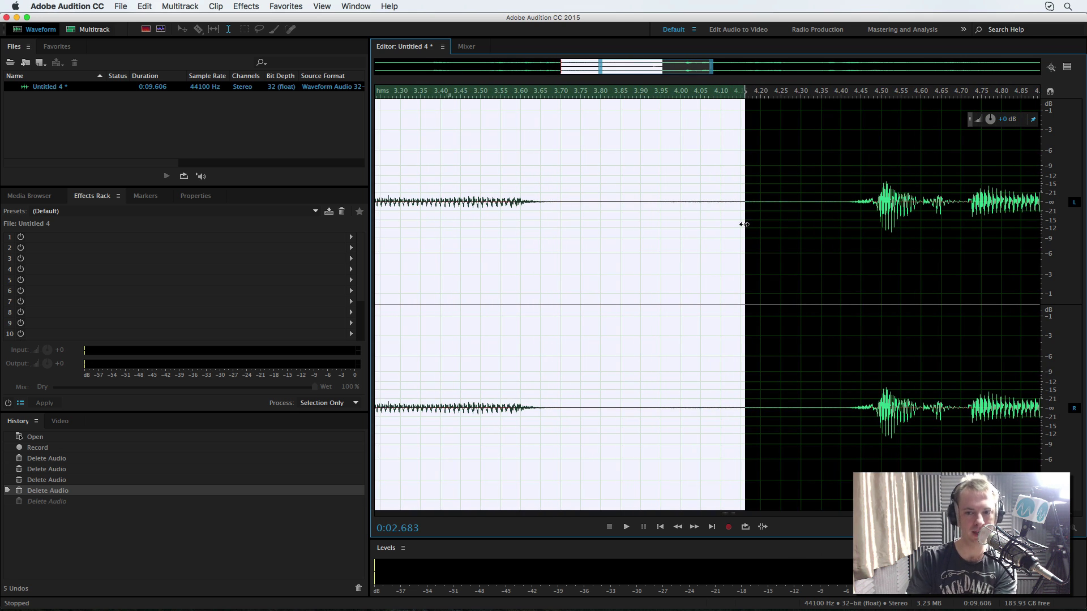
pyautogui.moveTo(744, 225); pyautogui.dragTo(798, 223)
pyautogui.press('Delete')
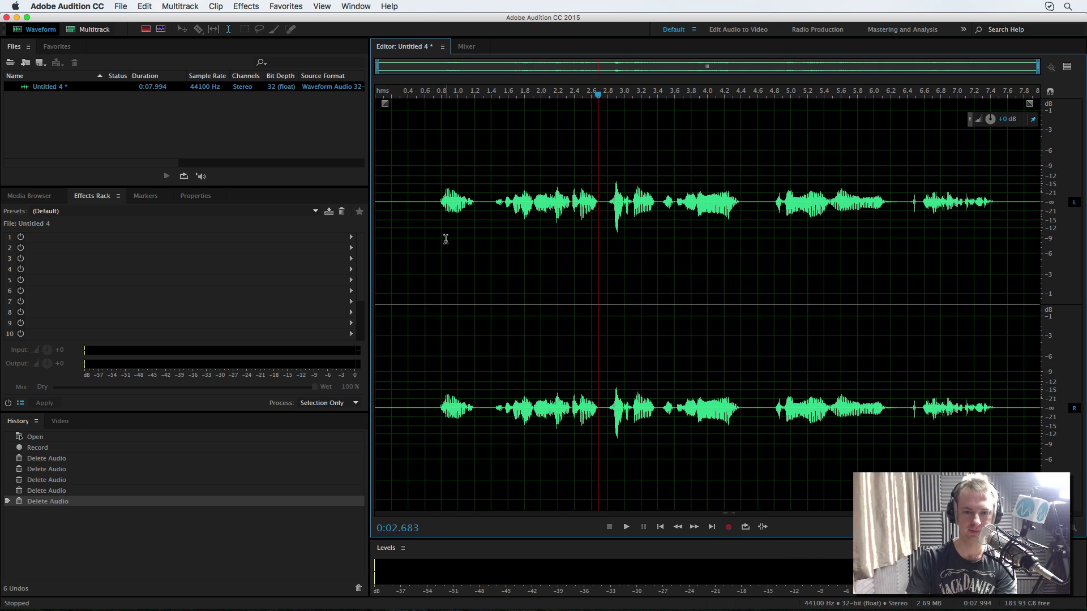
# - Delete the short flat gap near 1.88 s and play from about 1.47 s to check
pyautogui.press('space')
pyautogui.click(527, 239)
pyautogui.scroll(5, 526, 240)
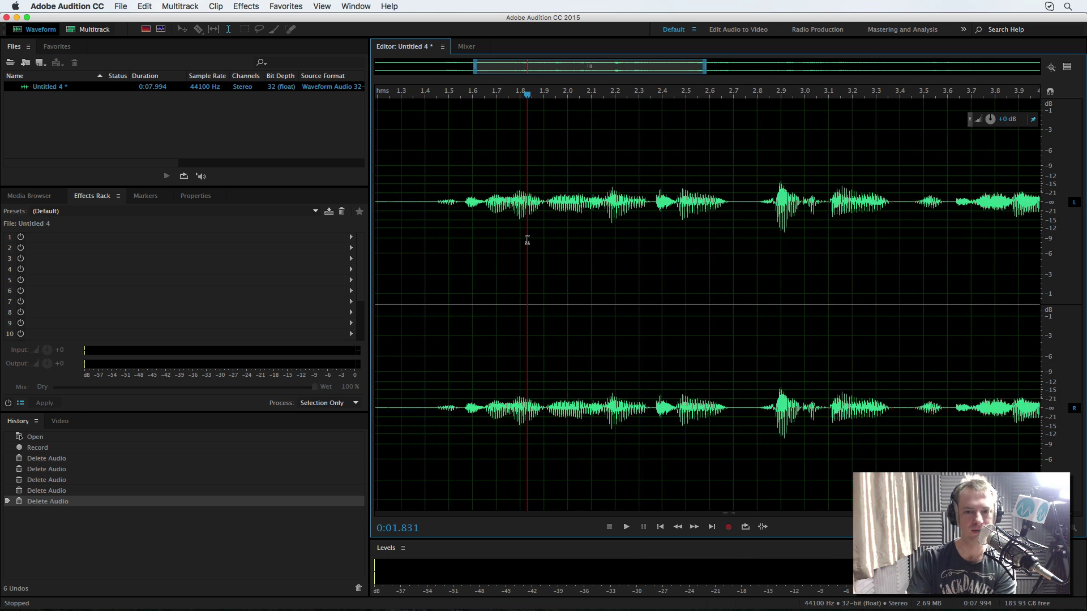
pyautogui.scroll(3, 527, 240)
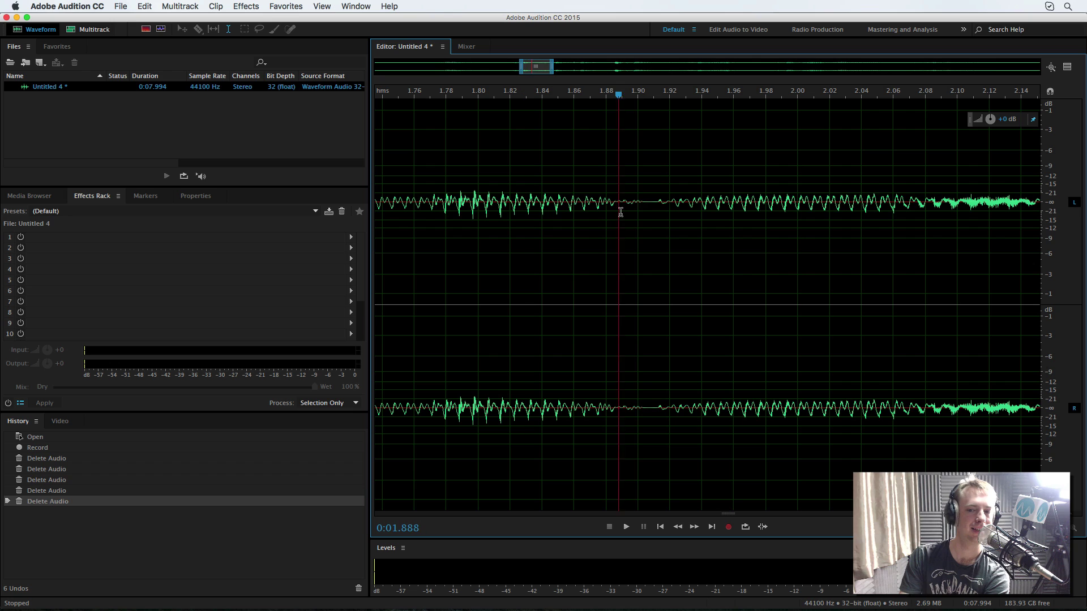
pyautogui.moveTo(621, 212); pyautogui.dragTo(650, 212)
pyautogui.press('Delete')
pyautogui.scroll(-6, 452, 226)
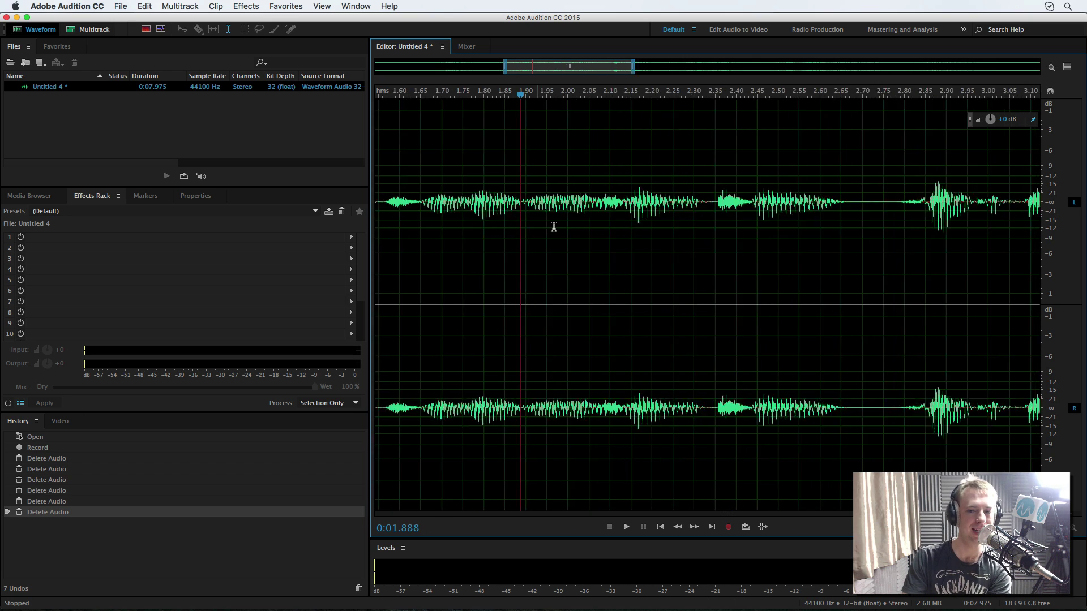
pyautogui.click(445, 224)
pyautogui.press('space')
pyautogui.press('space')
# - Delete the flat section from 1.877 to 1.903 s
pyautogui.scroll(6, 519, 221)
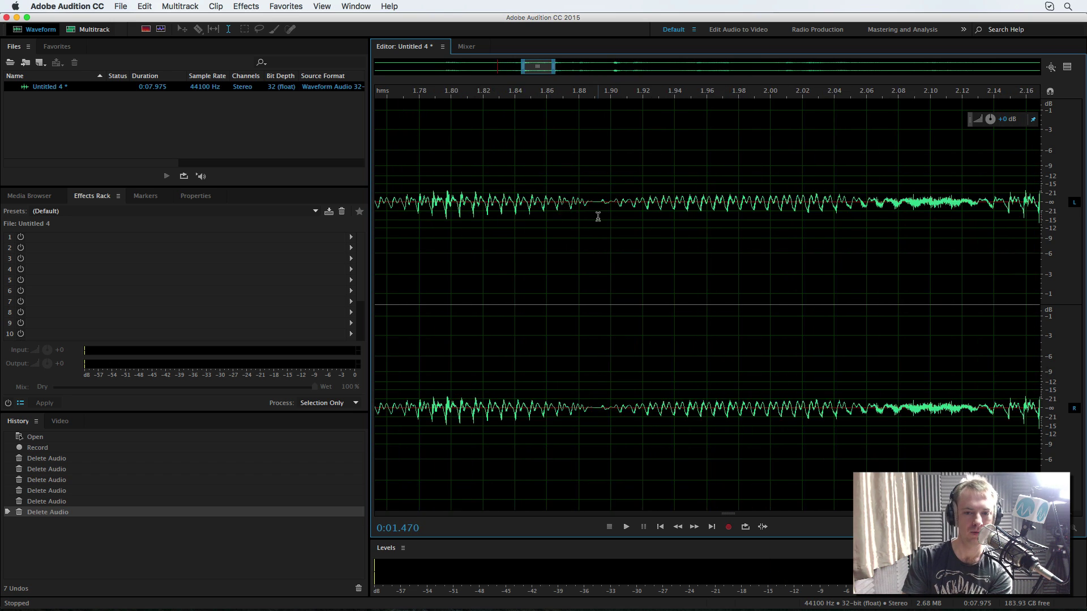
pyautogui.scroll(3, 598, 216)
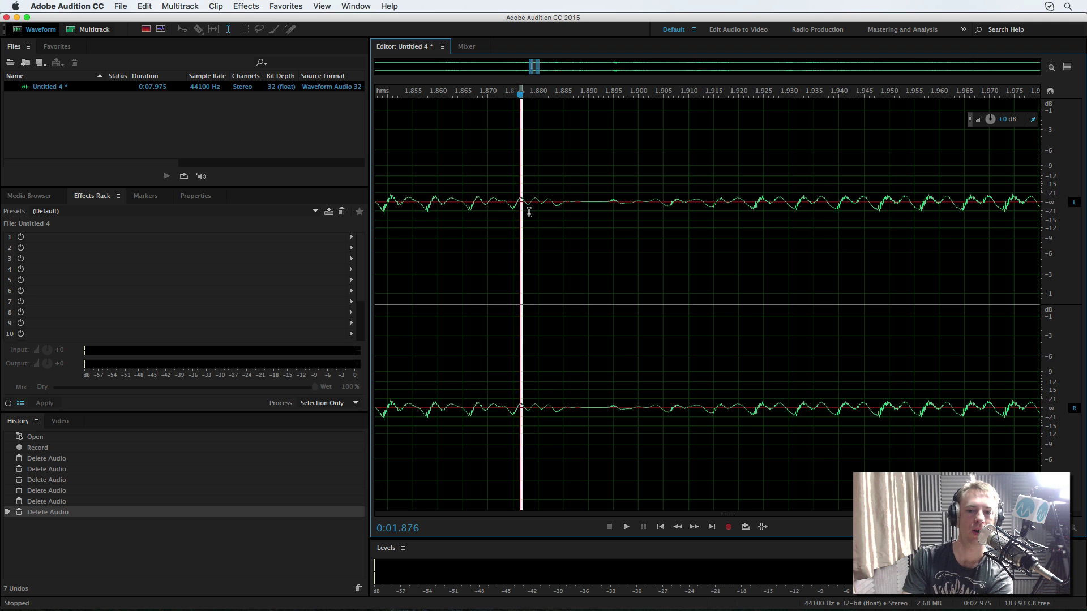
pyautogui.moveTo(521, 212); pyautogui.dragTo(654, 218)
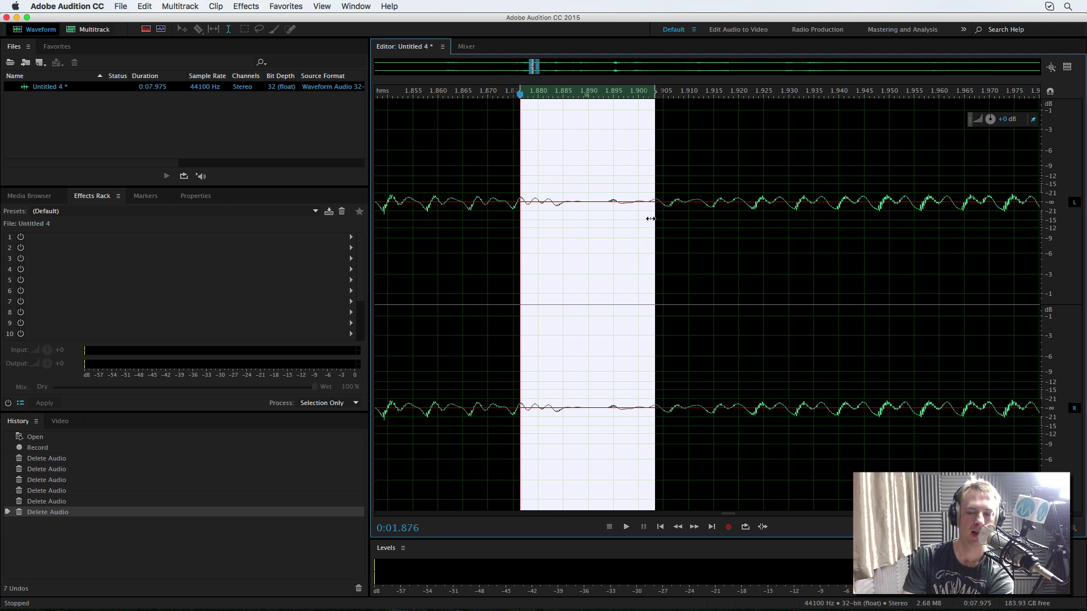
pyautogui.press('Delete')
pyautogui.scroll(-10, 529, 231)
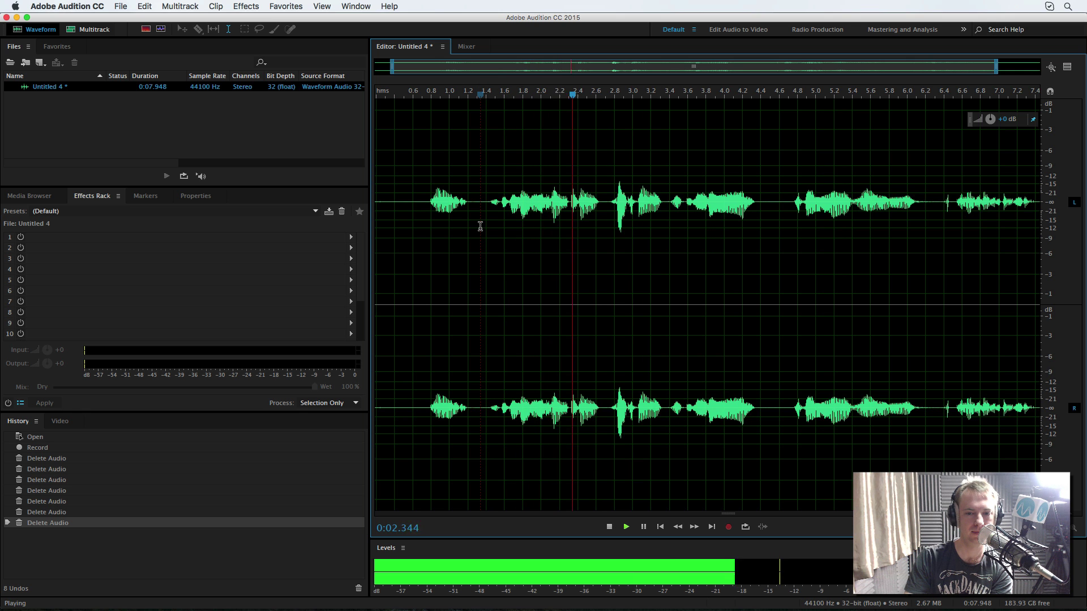
pyautogui.press('space')
# - Delete the leftover gap around 1.87–1.90 s and replay the passage from earlier in the clip
pyautogui.scroll(4, 521, 223)
pyautogui.scroll(4, 564, 223)
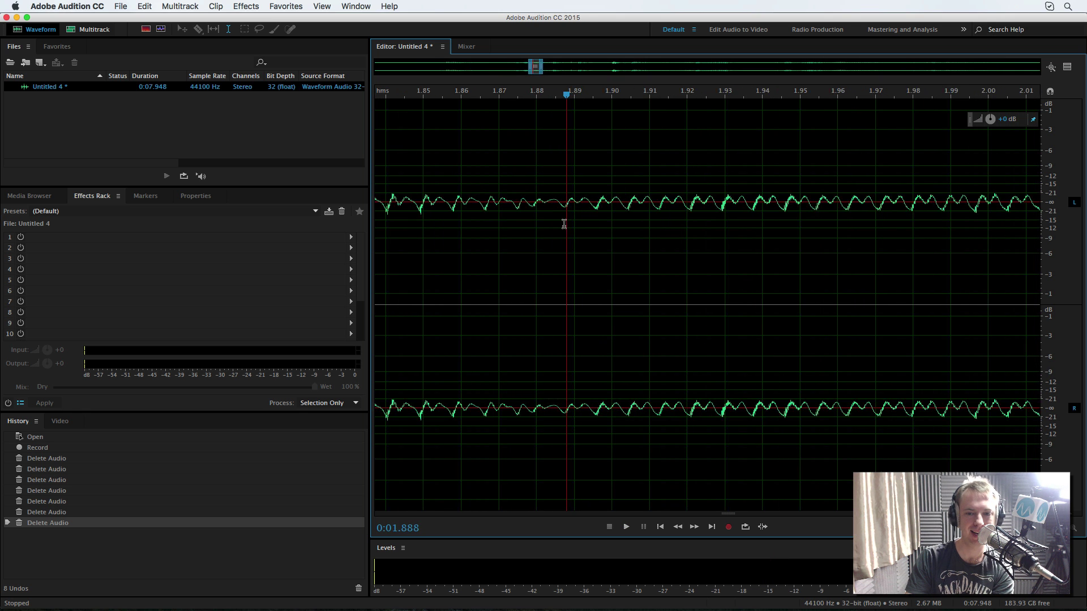
pyautogui.moveTo(492, 213); pyautogui.dragTo(604, 224)
pyautogui.press('Delete')
pyautogui.scroll(-5, 594, 226)
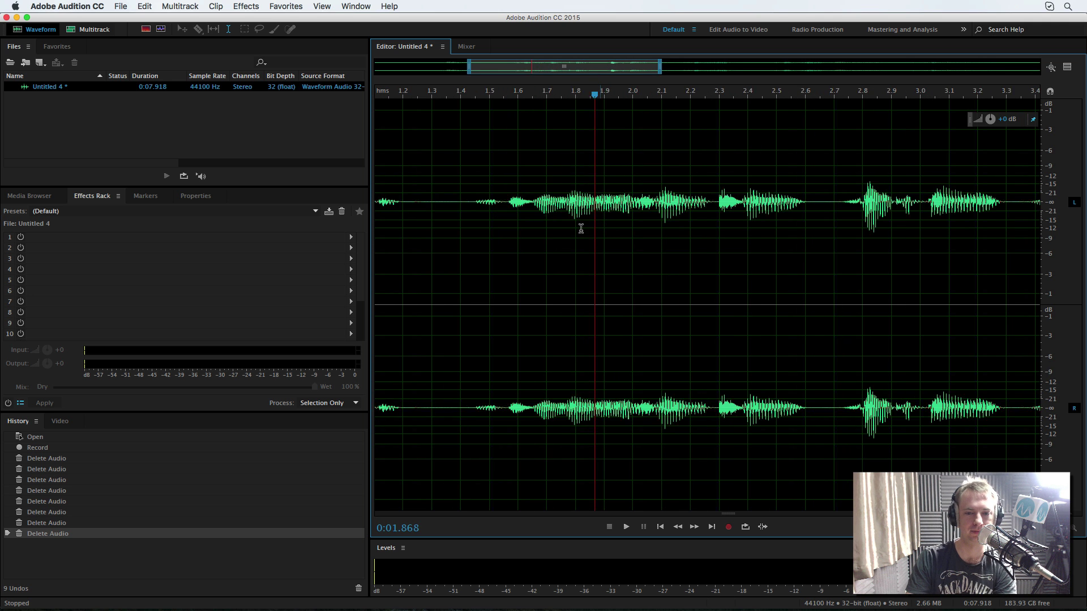
pyautogui.click(544, 233)
pyautogui.press('space')
pyautogui.click(424, 235)
pyautogui.scroll(-5, 427, 235)
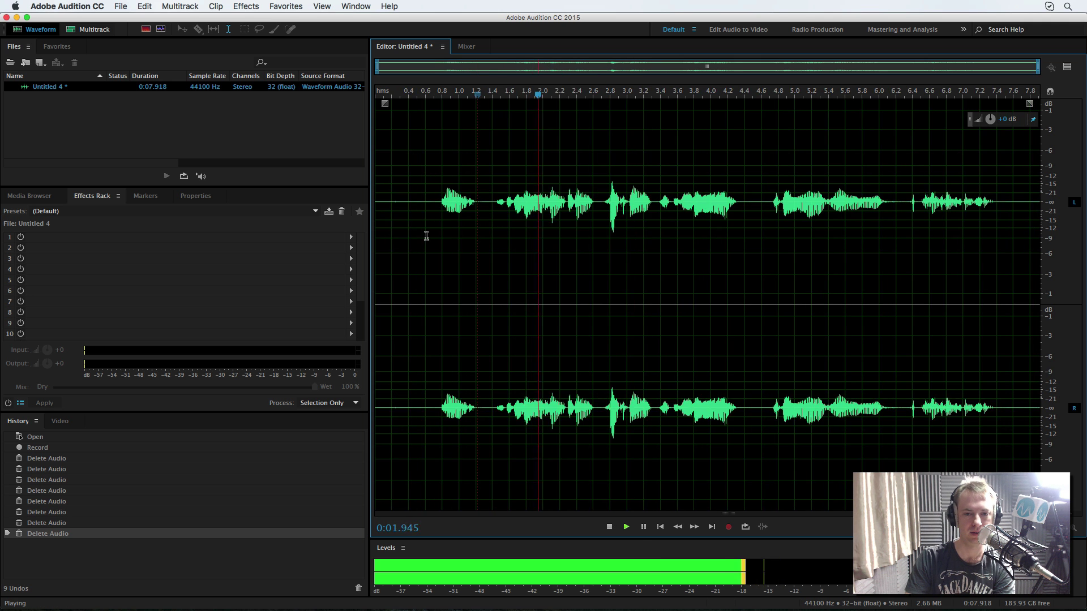
# - Delete the pause from 4.43 to 4.65 s and play from the cut to check it
pyautogui.click(426, 231)
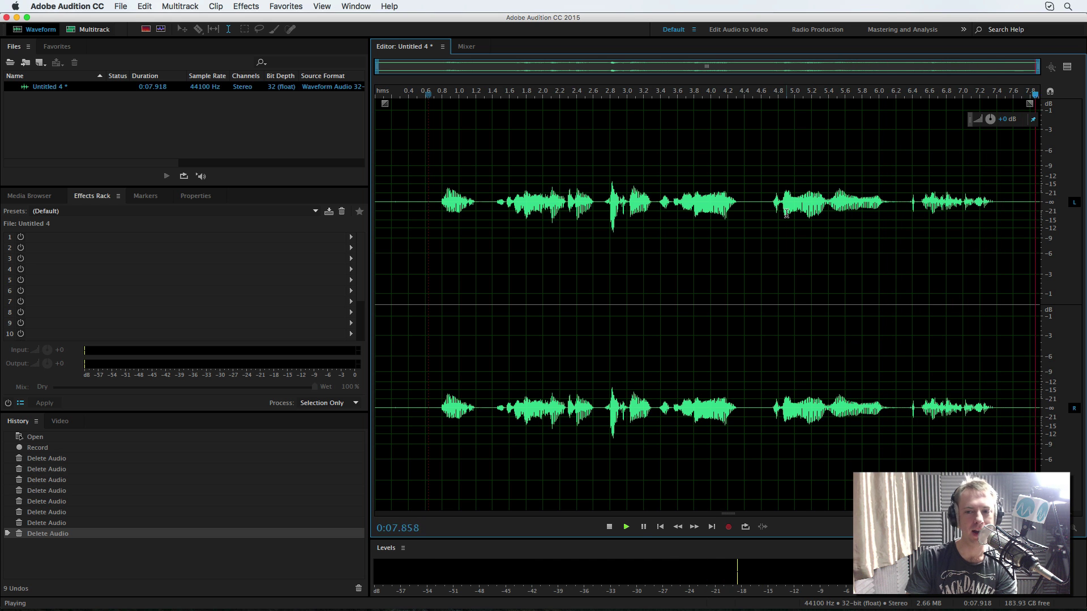
pyautogui.moveTo(765, 215); pyautogui.dragTo(746, 229)
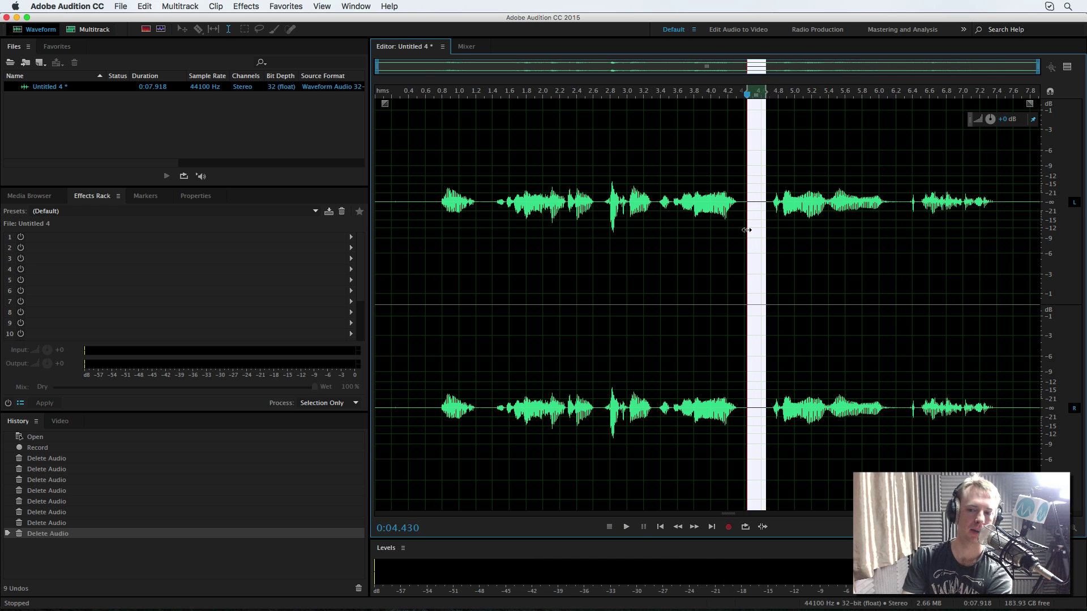
pyautogui.press('Delete')
pyautogui.press('space')
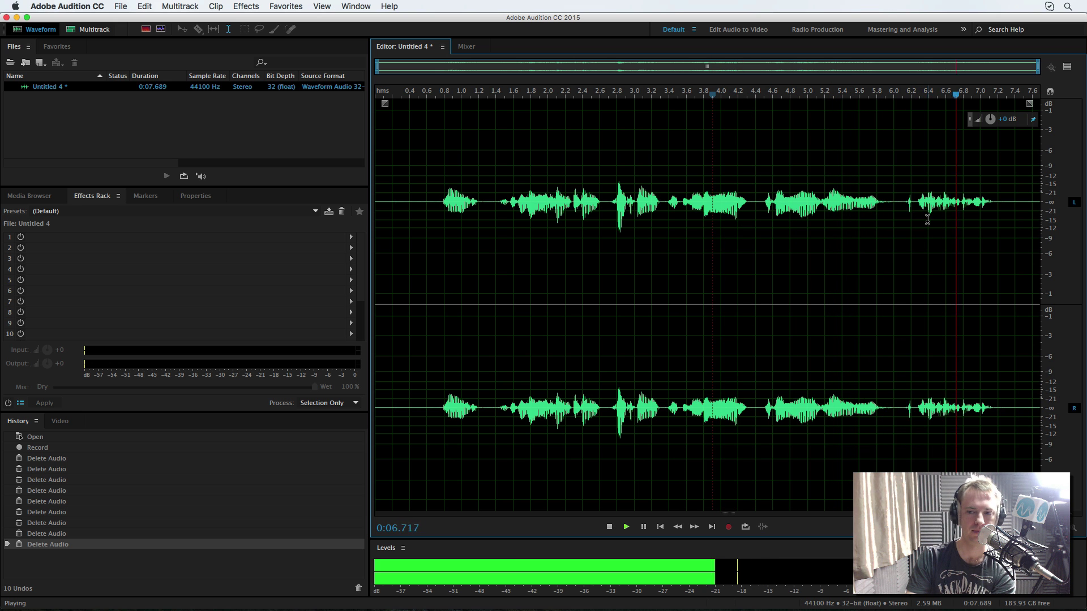
pyautogui.press('space')
# - Delete the pause from 5.15 to 5.9 s, review from 4.5 s, and zoom out to the whole clip
pyautogui.scroll(3, 958, 220)
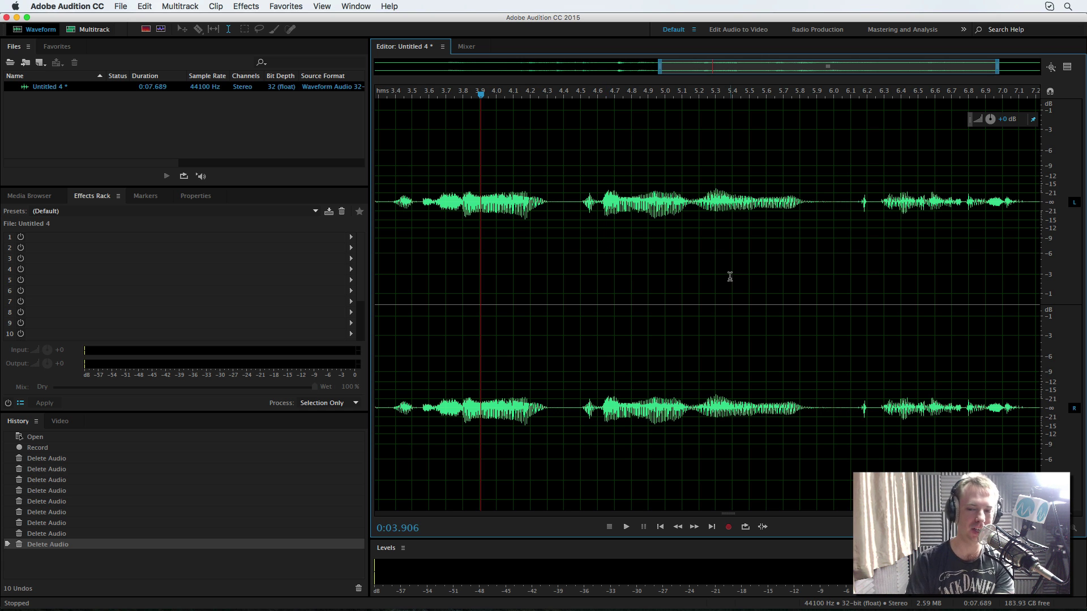
pyautogui.moveTo(690, 215); pyautogui.dragTo(819, 213)
pyautogui.press('Delete')
pyautogui.click(646, 214)
pyautogui.press('space')
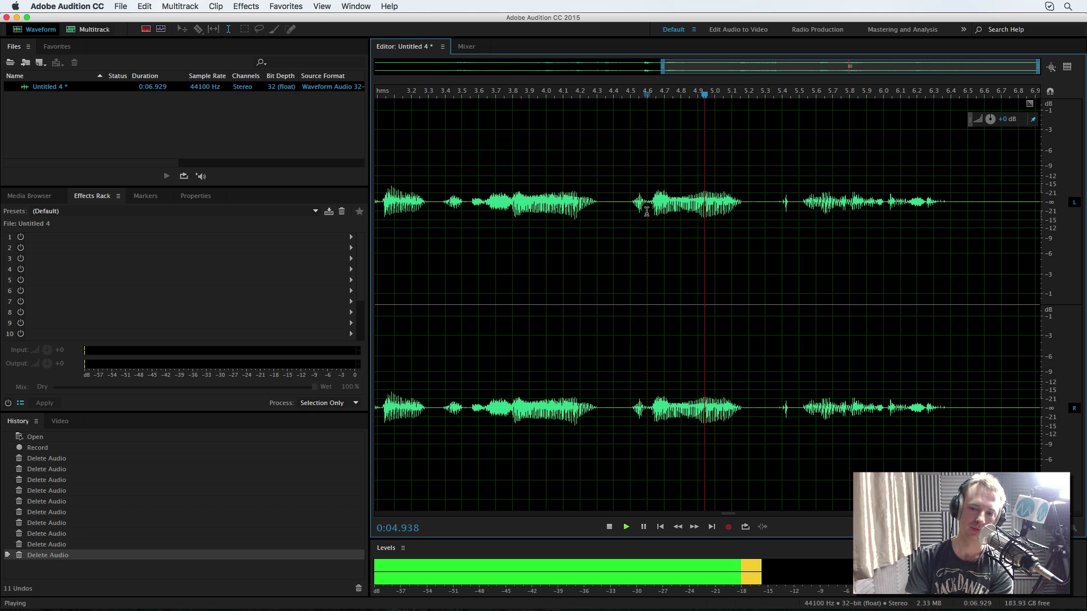
pyautogui.click(628, 216)
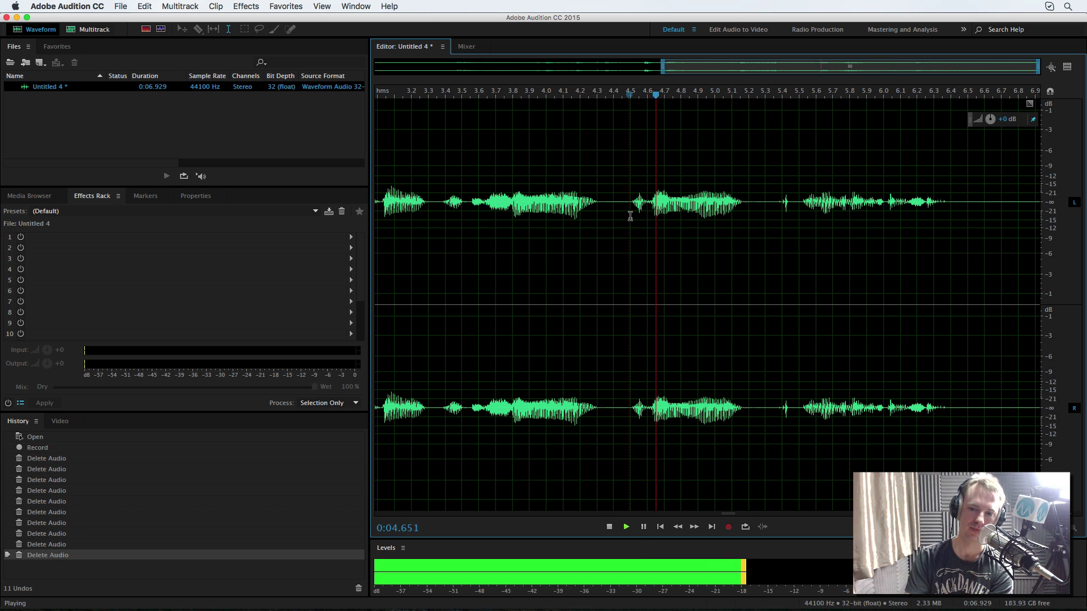
pyautogui.press('space')
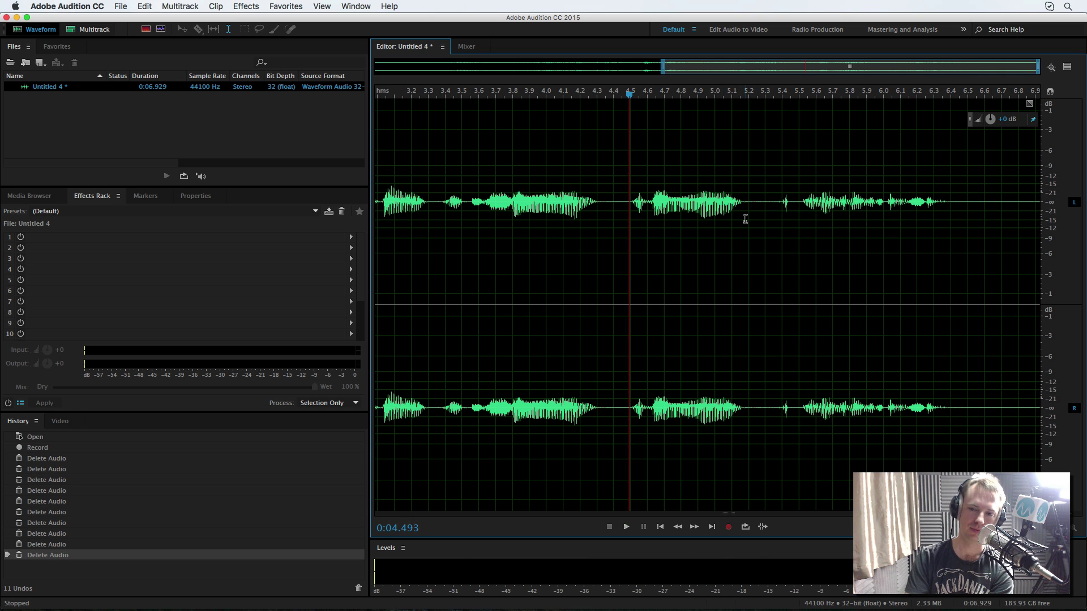
pyautogui.press('-')
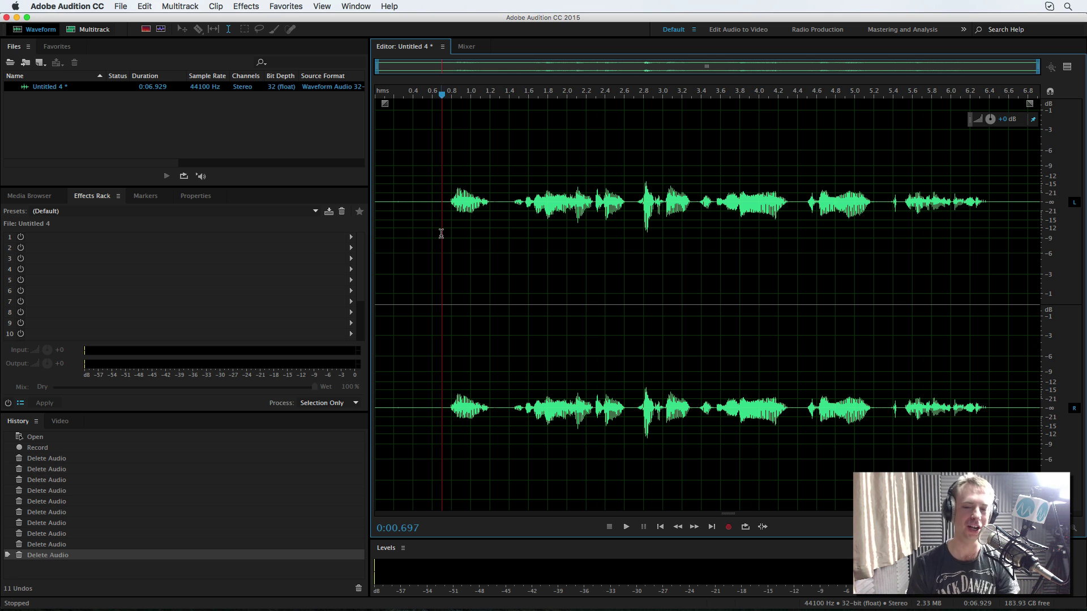
# - Play the edited 6.929-second Untitled 4 clip to hear the cleaned-up speech
pyautogui.press('space')
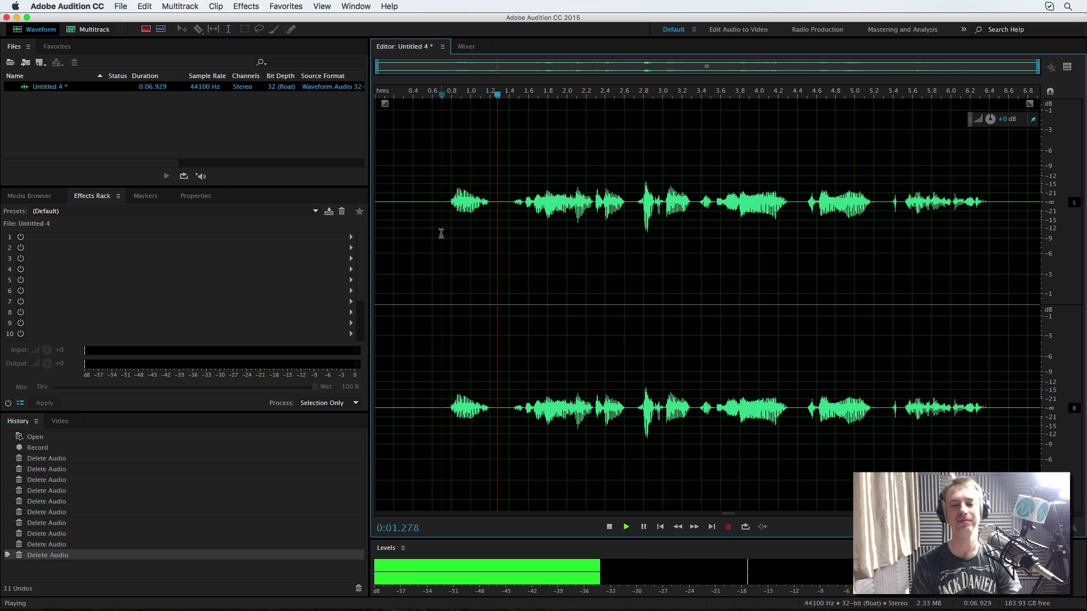